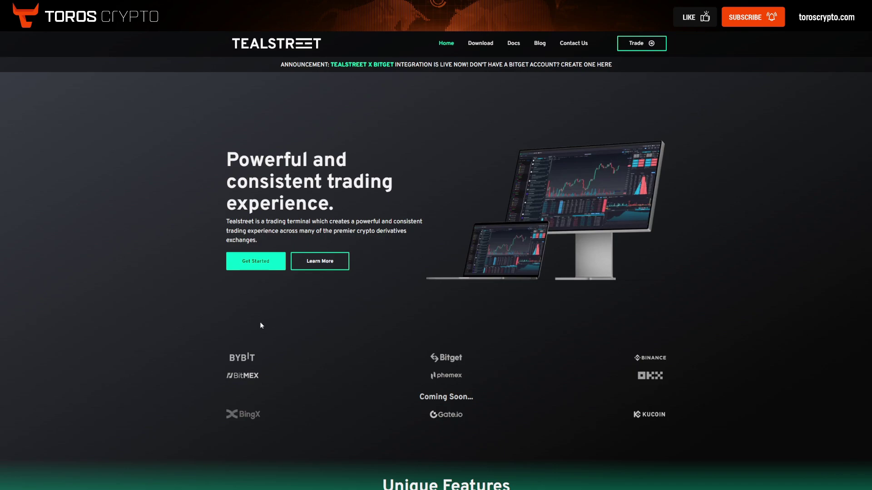
# Point out the homepage hero section and the Coming Soon exchanges, including BingX
pyautogui.moveTo(214, 347); pyautogui.dragTo(541, 380)
pyautogui.click(721, 374)
pyautogui.moveTo(413, 398); pyautogui.dragTo(291, 404)
pyautogui.click(268, 412)
pyautogui.click(148, 422)
pyautogui.scroll(-8, 521, 247)
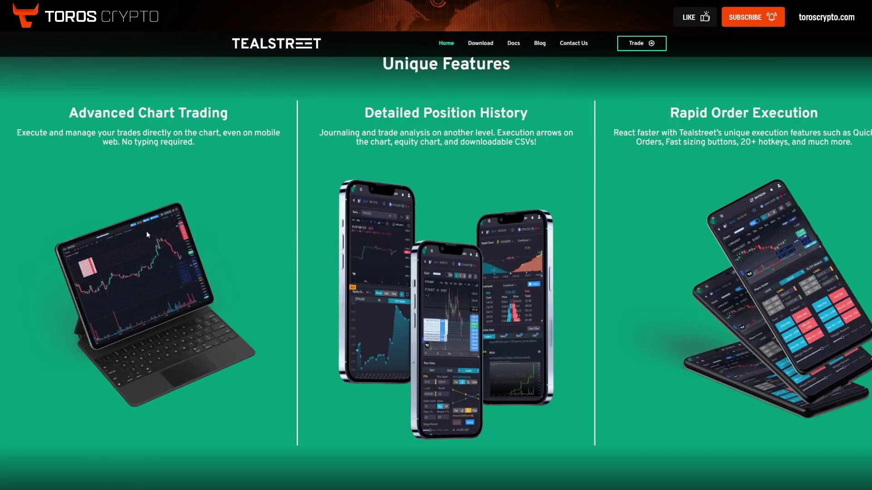
pyautogui.scroll(-14, 342, 263)
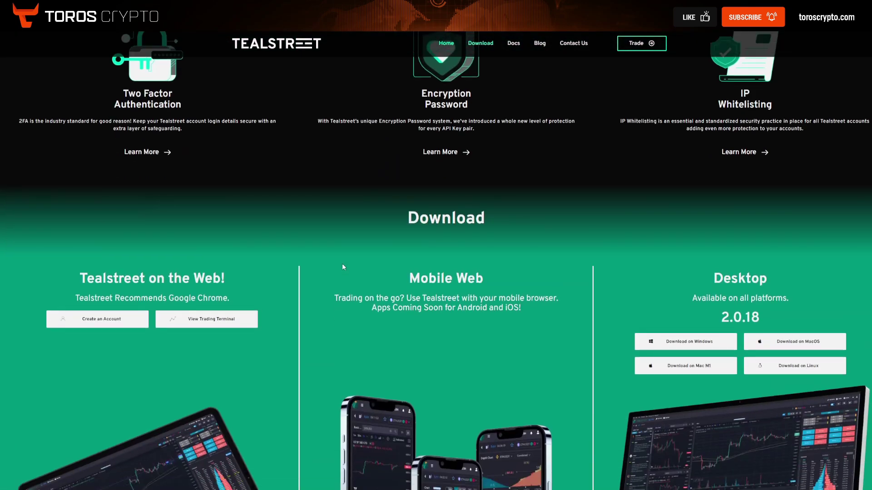
pyautogui.scroll(1, 342, 267)
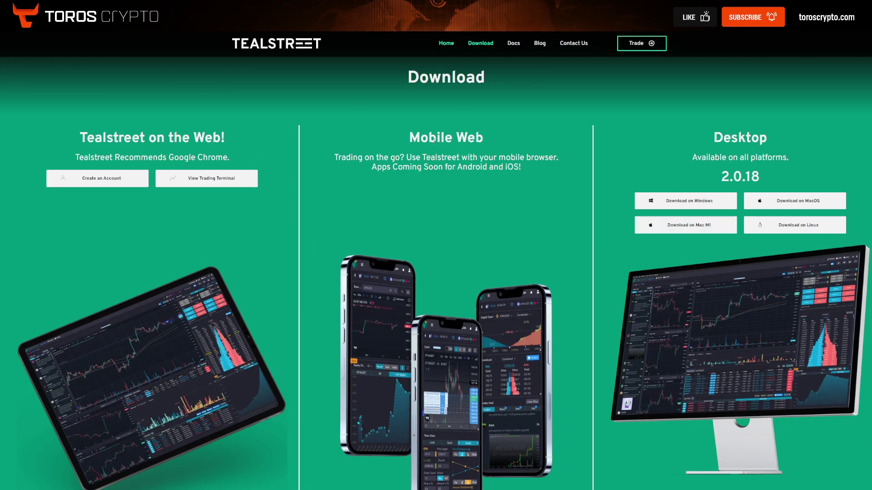
# Review the Download section's Mobile Web, Tealstreet on the Web and Desktop options
pyautogui.moveTo(411, 130); pyautogui.dragTo(552, 168)
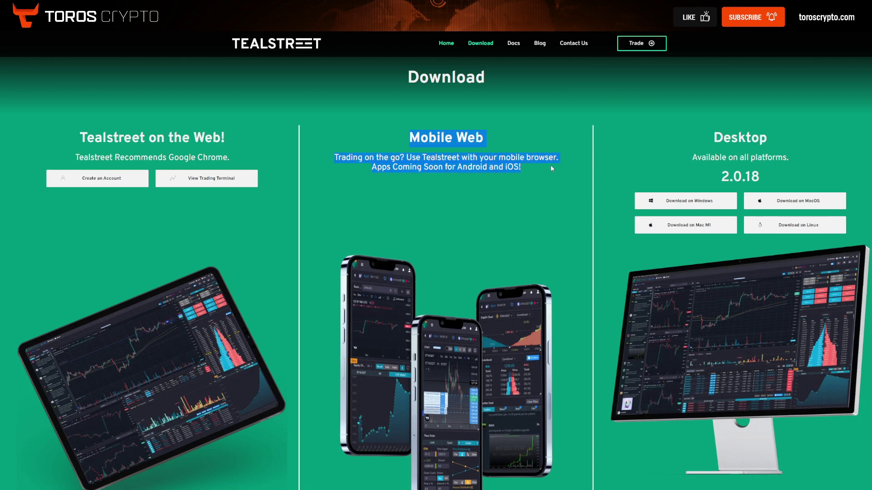
pyautogui.click(514, 189)
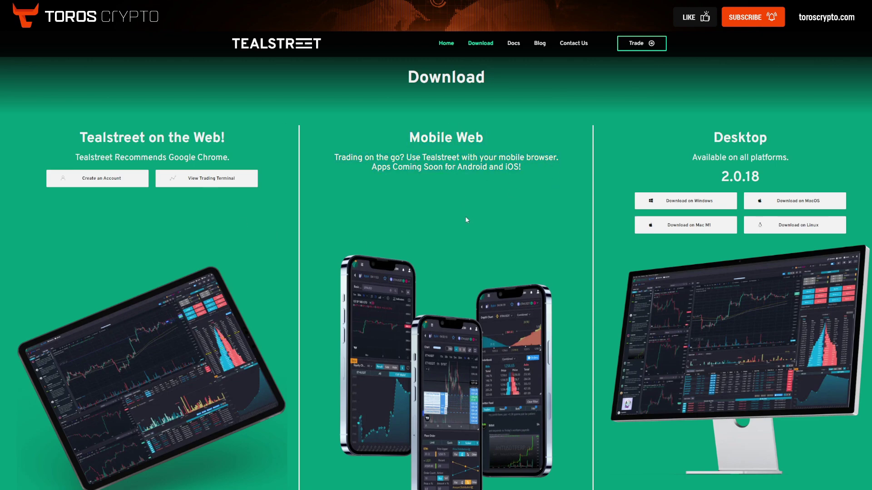
pyautogui.scroll(-2, 334, 373)
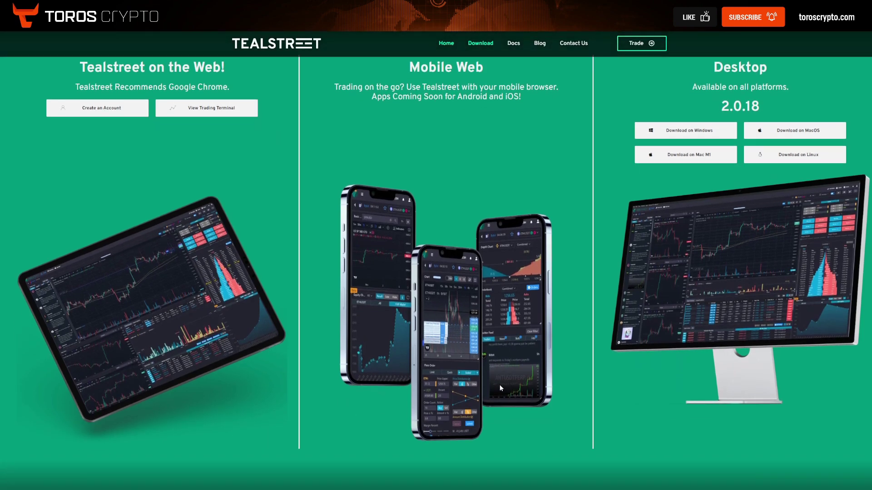
pyautogui.scroll(1, 478, 381)
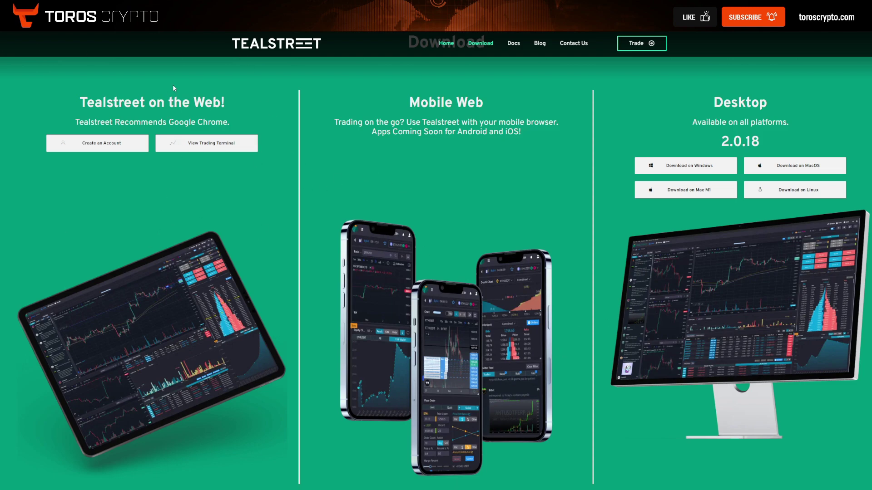
pyautogui.moveTo(86, 97); pyautogui.dragTo(214, 103)
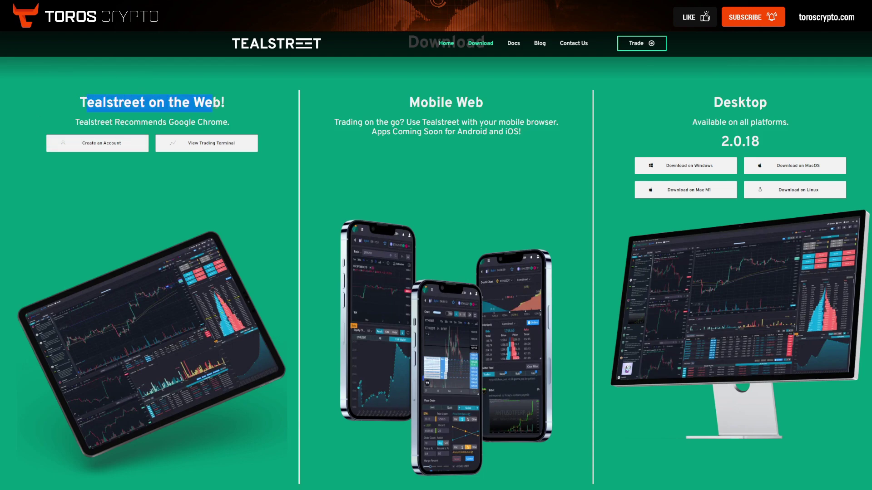
pyautogui.click(251, 122)
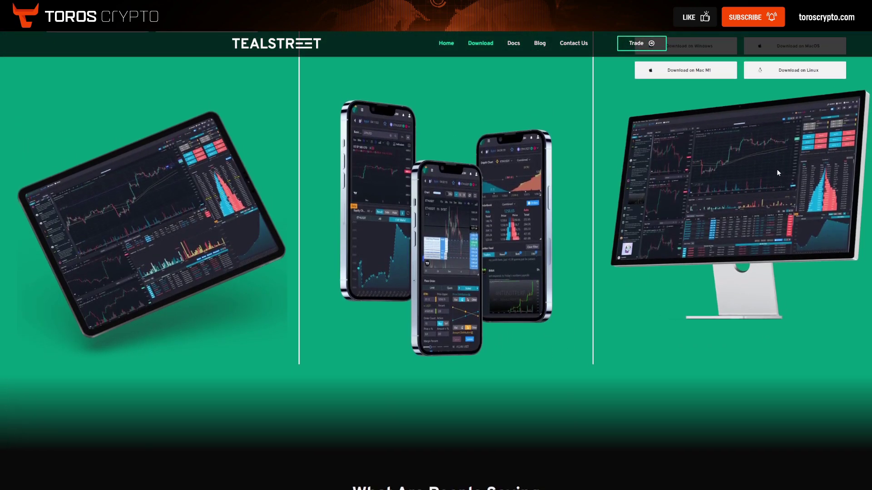
pyautogui.scroll(2, 777, 172)
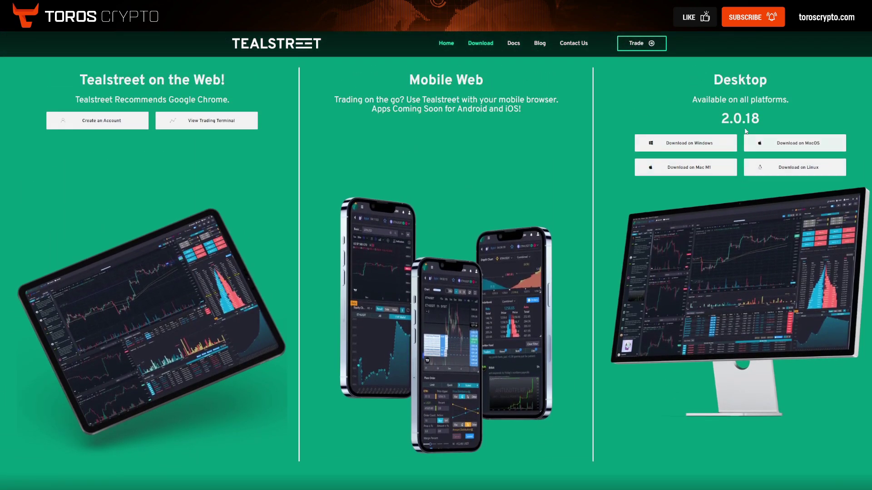
pyautogui.moveTo(712, 73); pyautogui.dragTo(686, 143)
pyautogui.click(686, 143)
pyautogui.click(513, 43)
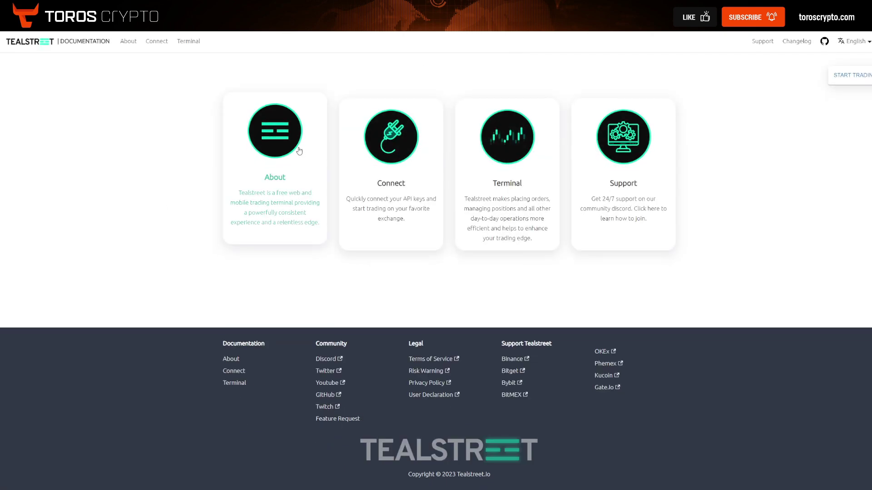
pyautogui.click(300, 153)
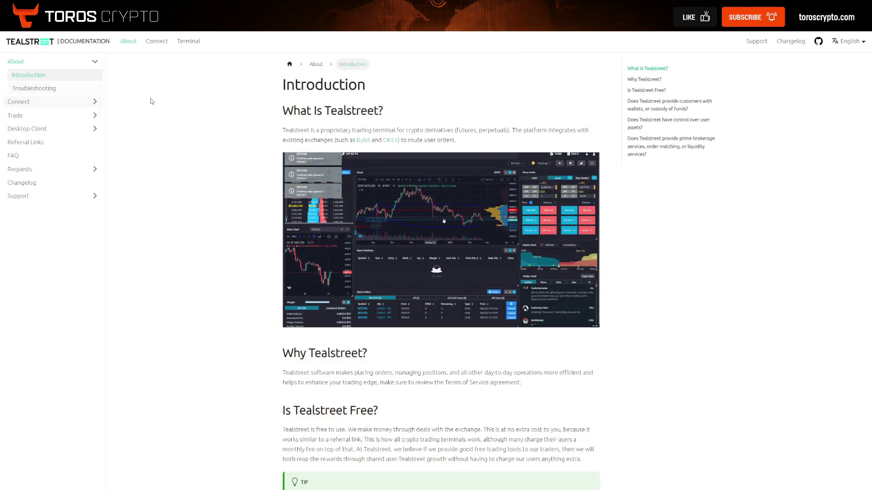
pyautogui.click(19, 102)
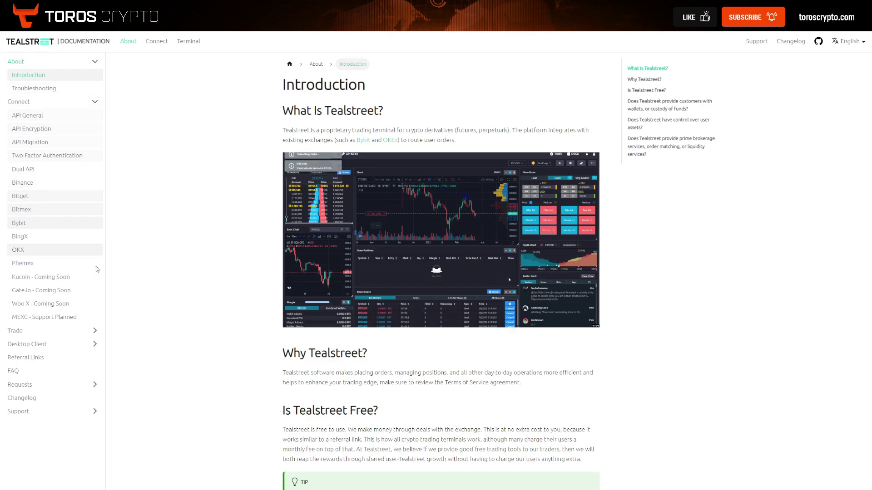
pyautogui.click(59, 330)
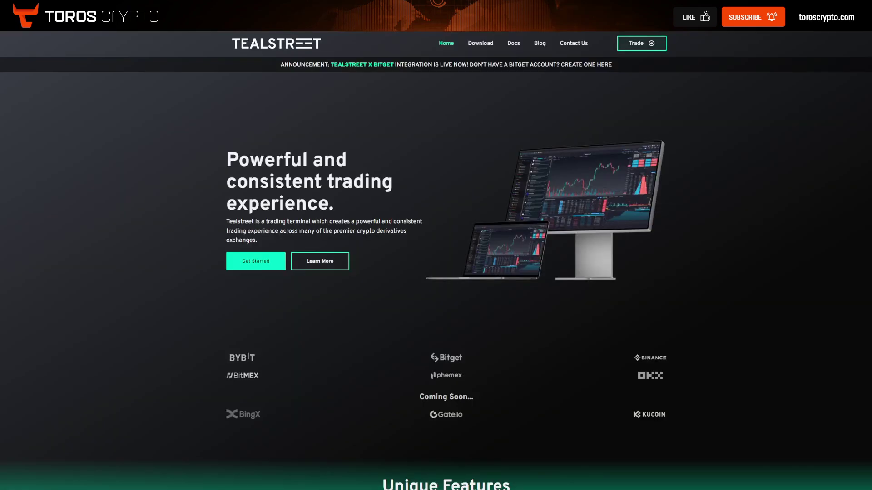
# Go to Trade and choose View Live Trading to see the Bybit BTCUSDT dashboard without logging in
pyautogui.click(651, 44)
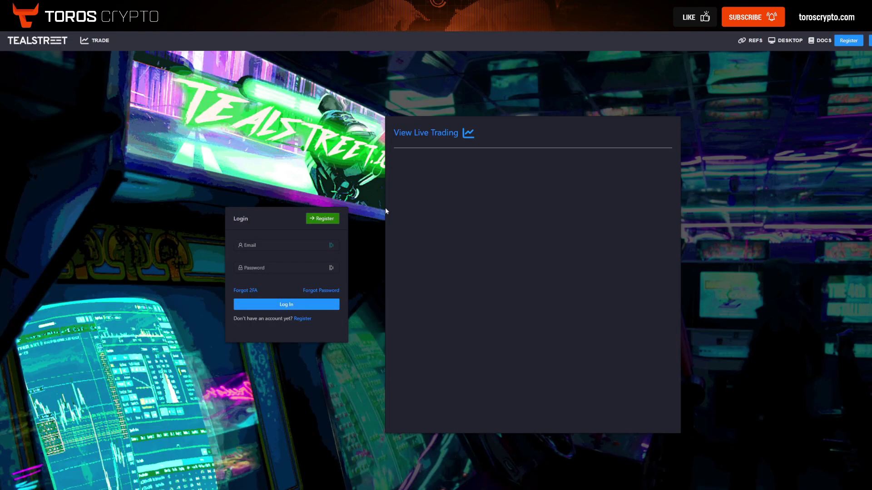
pyautogui.doubleClick(241, 218)
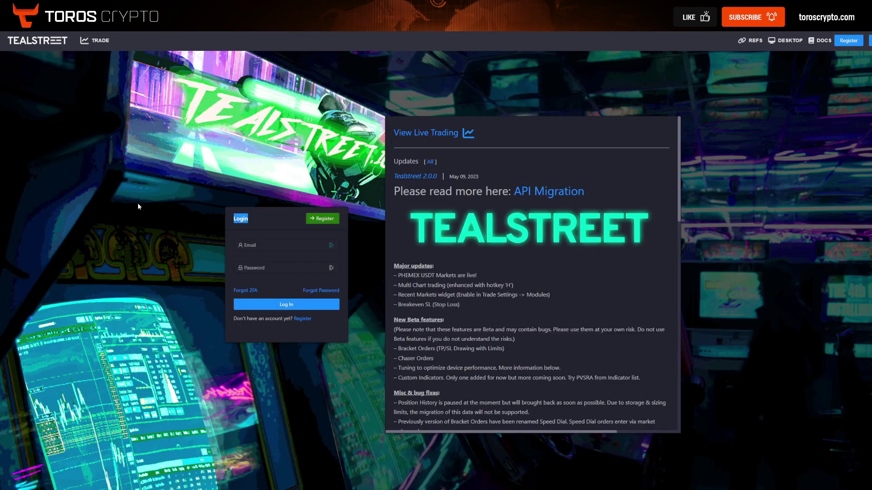
pyautogui.click(406, 220)
pyautogui.click(447, 136)
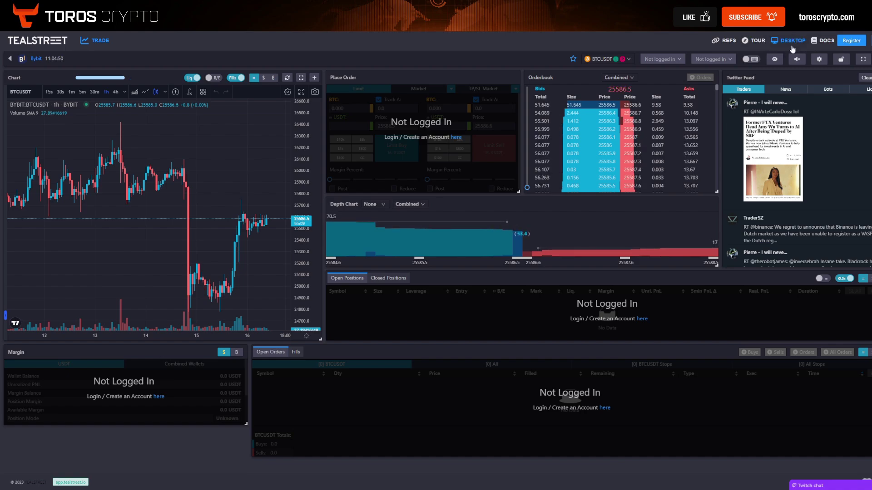
pyautogui.click(757, 41)
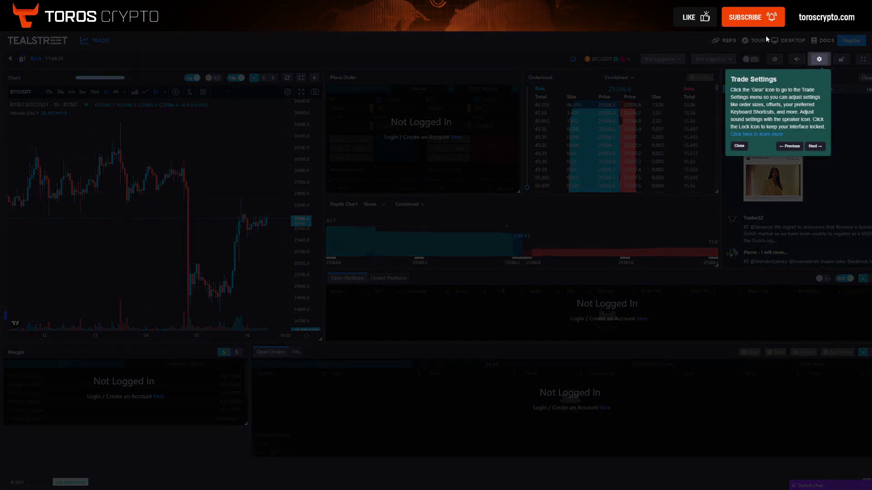
pyautogui.click(813, 146)
pyautogui.click(674, 125)
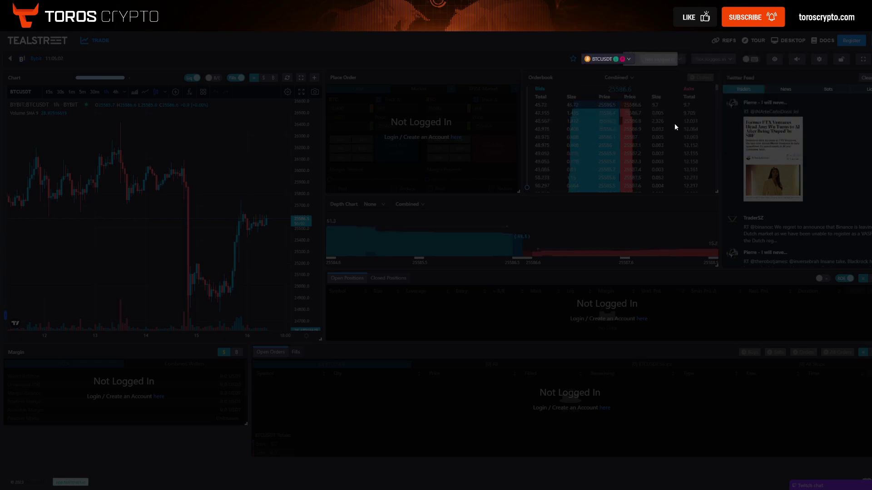
pyautogui.click(622, 125)
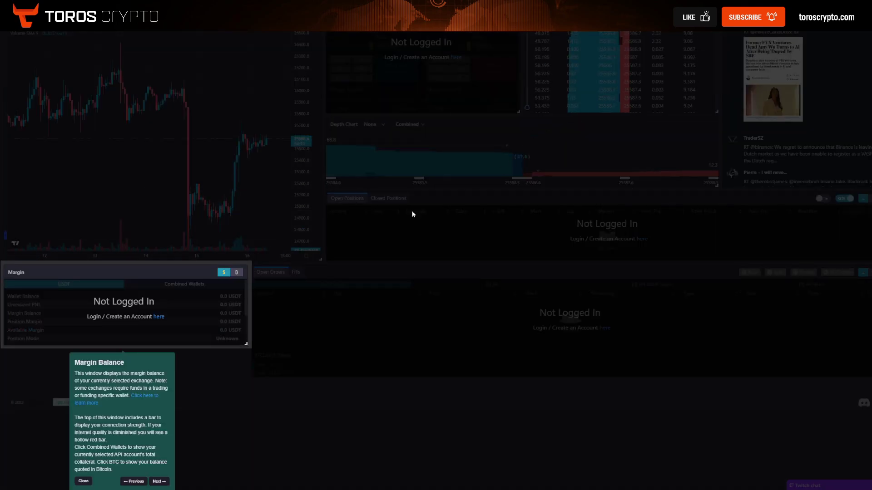
pyautogui.click(85, 482)
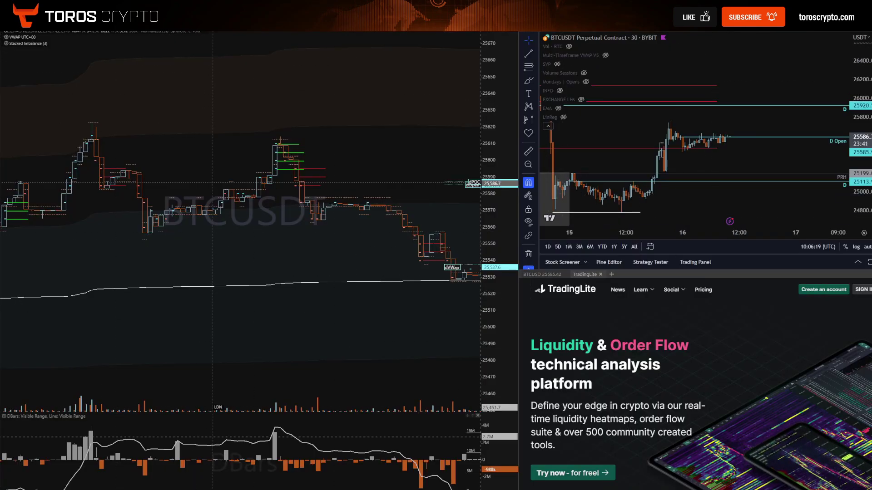
# Add a new WEB tab in Exocharts that loads the TealStreet Terminal link
pyautogui.click(613, 275)
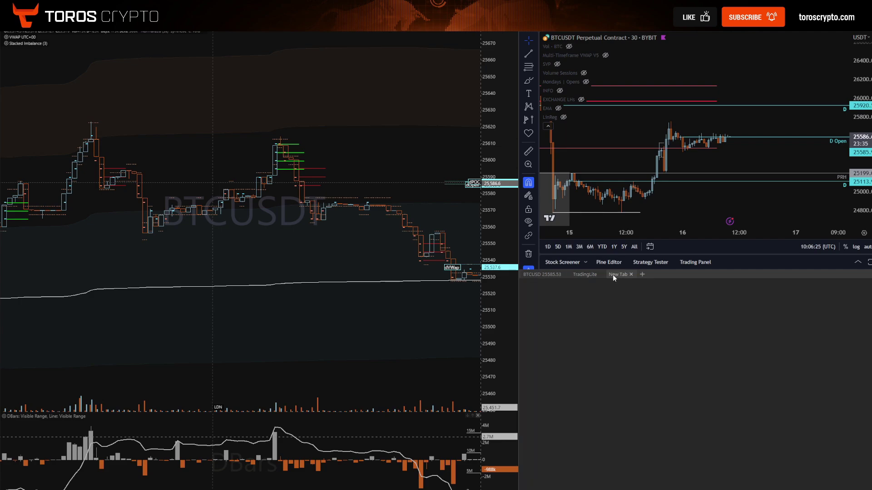
pyautogui.click(744, 403)
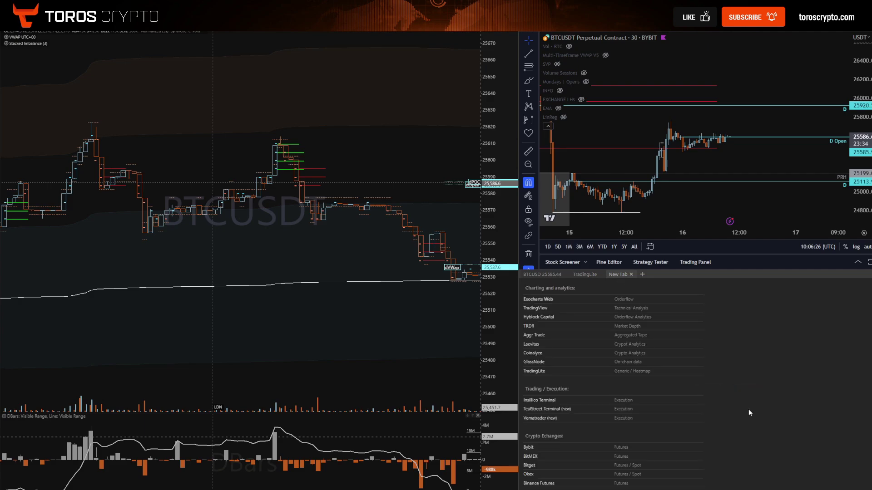
pyautogui.click(543, 410)
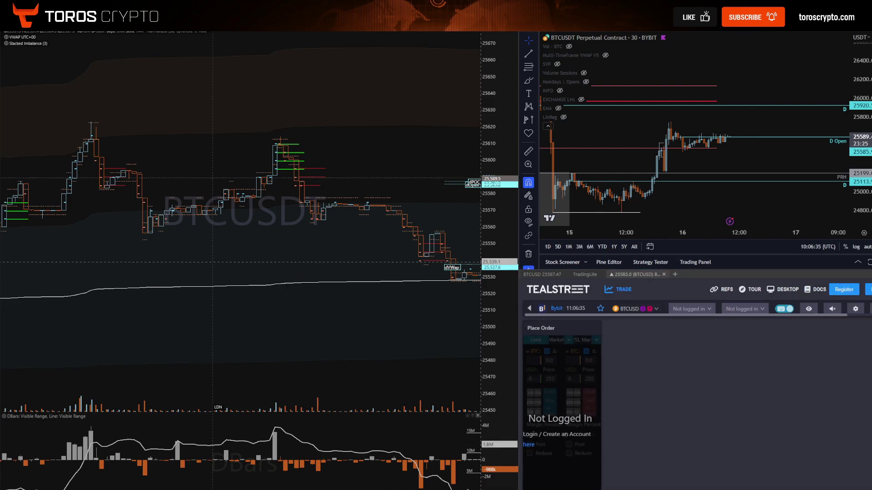
# Maximize Tealstreet, move the BTCUSD chart to the top centre and Open Positions below it
pyautogui.press('super+Up')
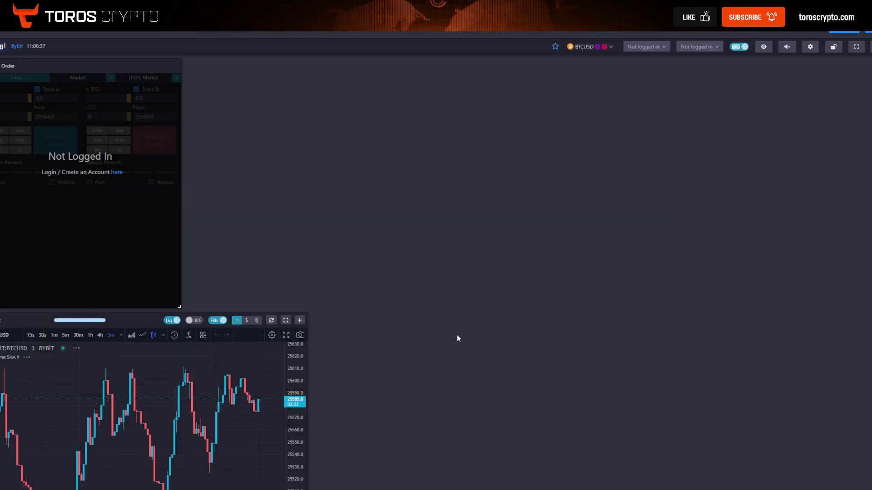
pyautogui.scroll(-15, 529, 296)
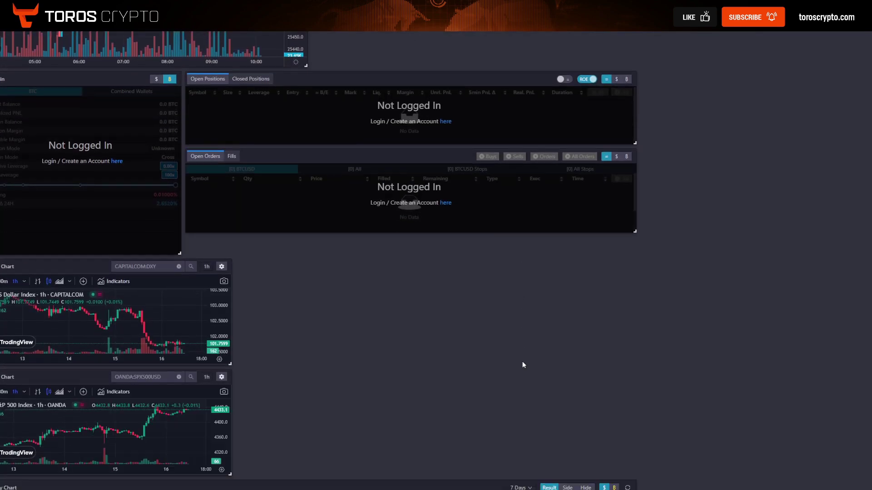
pyautogui.scroll(-5, 524, 373)
pyautogui.scroll(20, 523, 374)
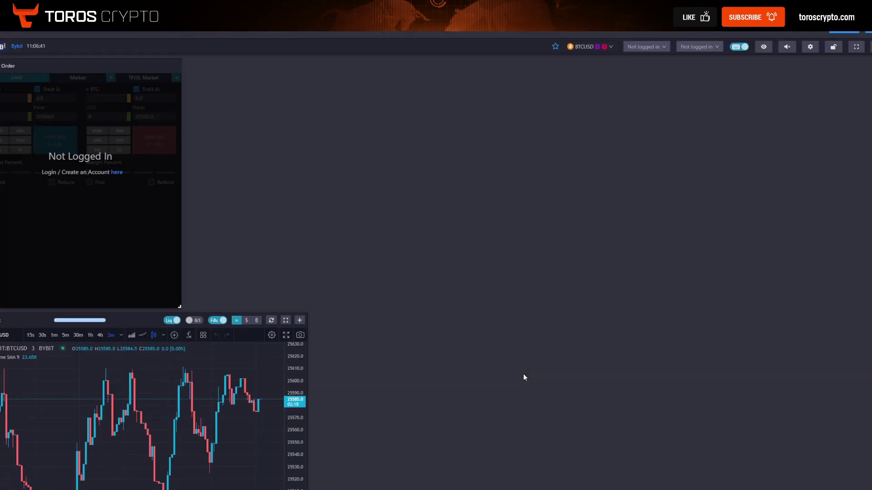
pyautogui.moveTo(127, 322); pyautogui.dragTo(357, 69)
pyautogui.moveTo(433, 356); pyautogui.dragTo(441, 488)
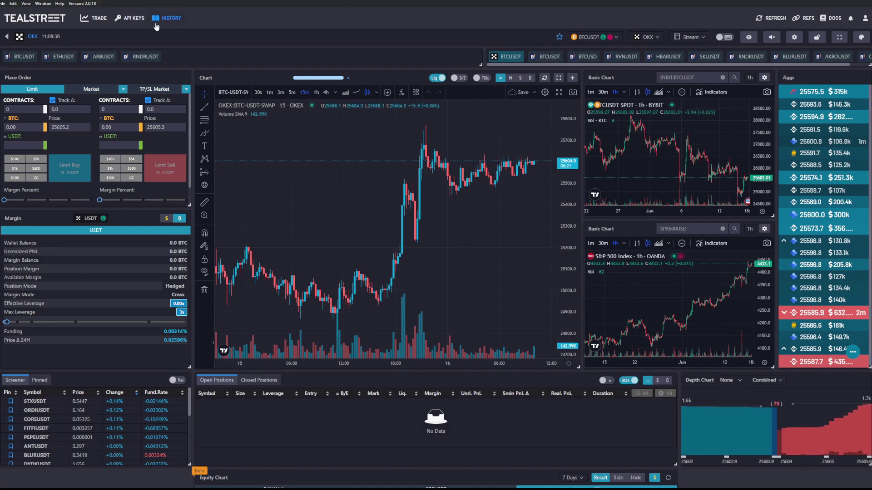
# Start a new API key and pick Bybit as its exchange
pyautogui.click(130, 20)
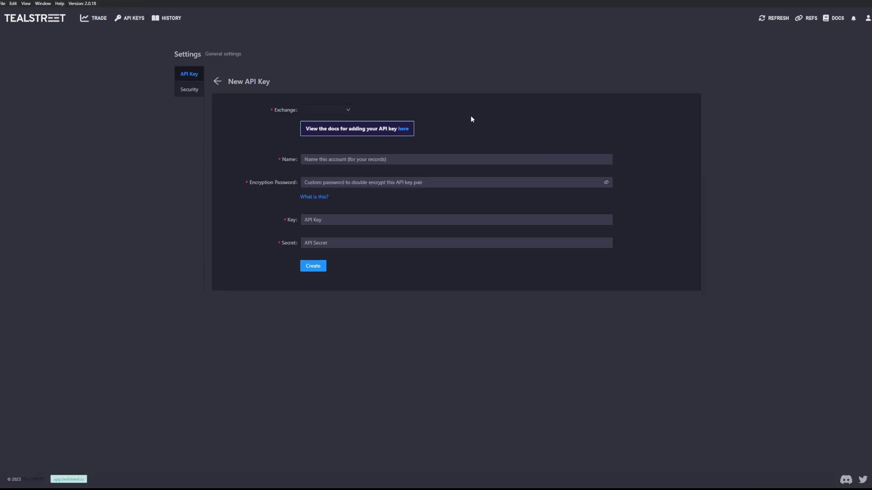
pyautogui.click(328, 110)
pyautogui.scroll(-2, 331, 146)
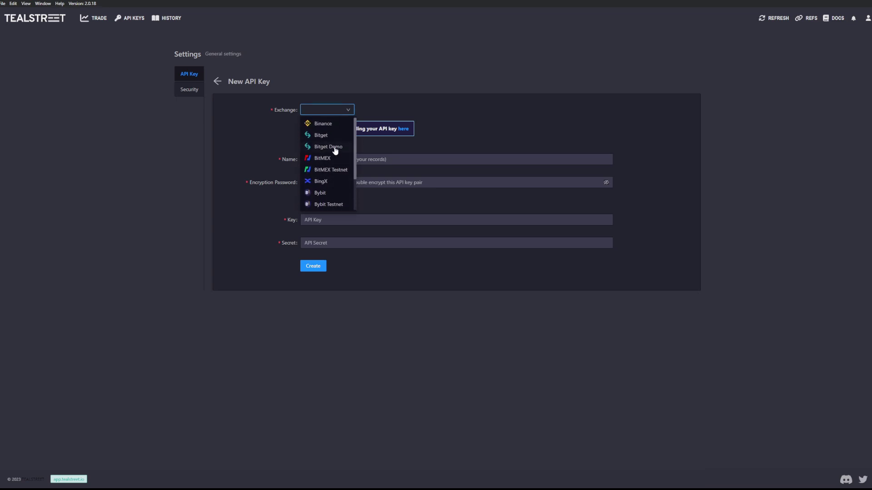
pyautogui.scroll(1, 335, 182)
pyautogui.scroll(3, 335, 181)
pyautogui.scroll(-4, 332, 183)
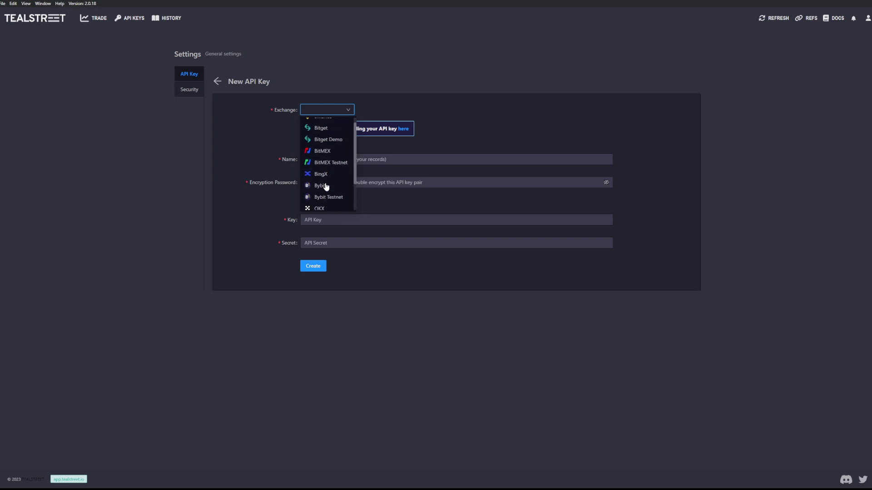
pyautogui.scroll(3, 325, 187)
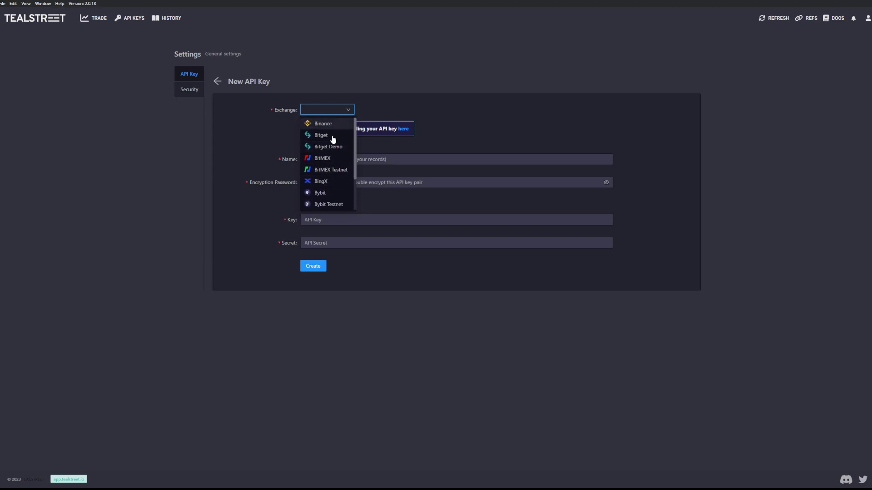
pyautogui.click(320, 193)
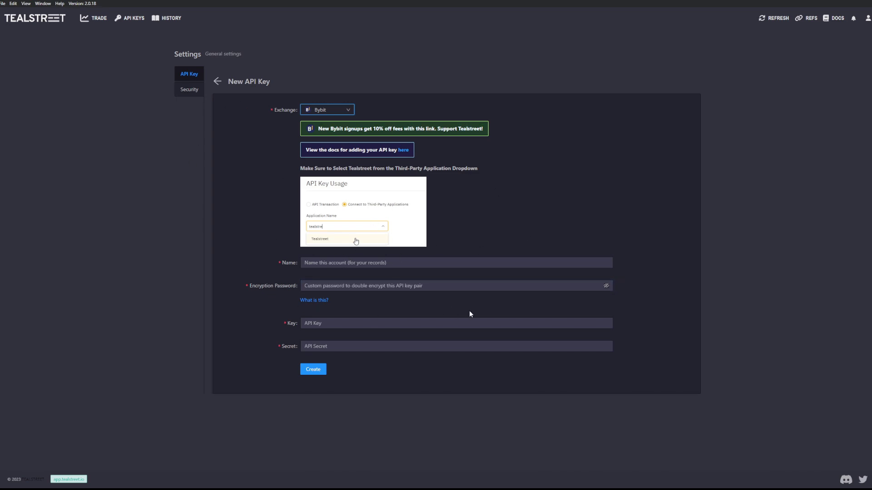
# Change the key's exchange to Phemex, then settle on BingX
pyautogui.click(340, 114)
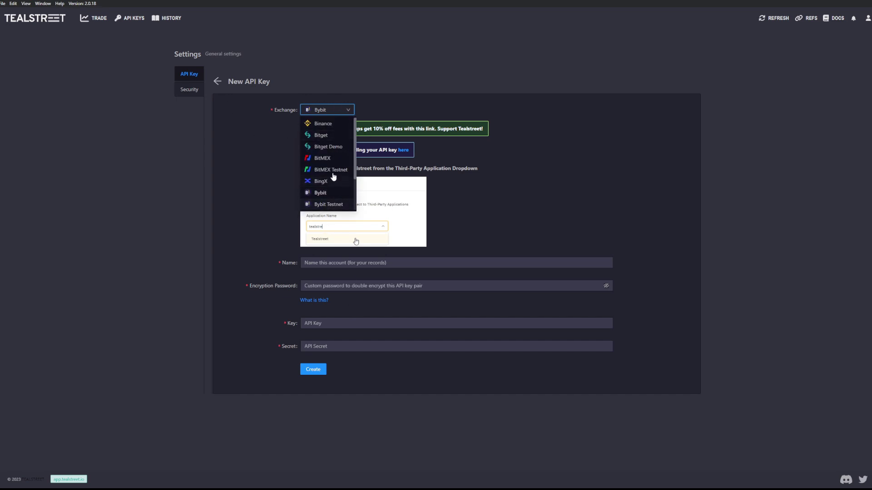
pyautogui.scroll(-3, 334, 176)
pyautogui.click(326, 193)
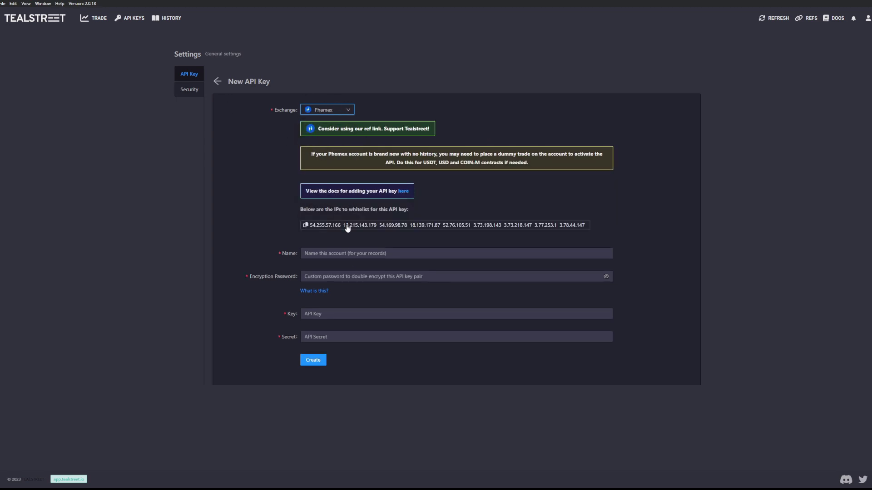
pyautogui.click(331, 108)
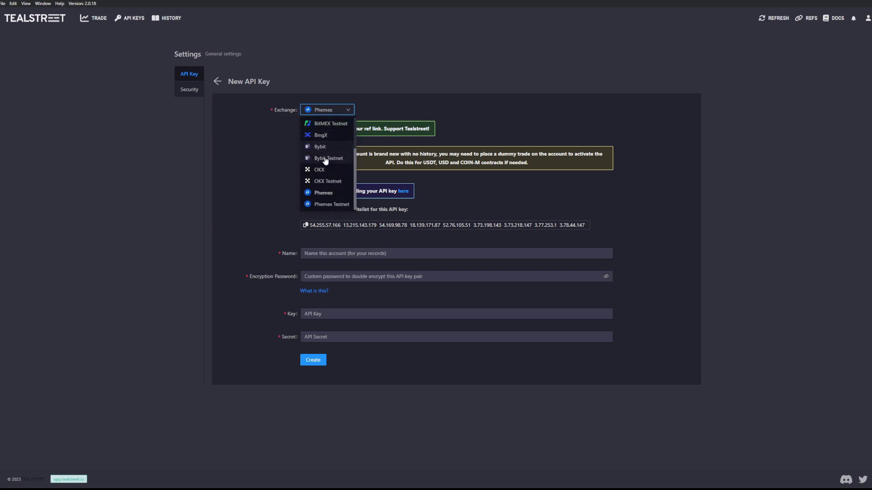
pyautogui.click(323, 135)
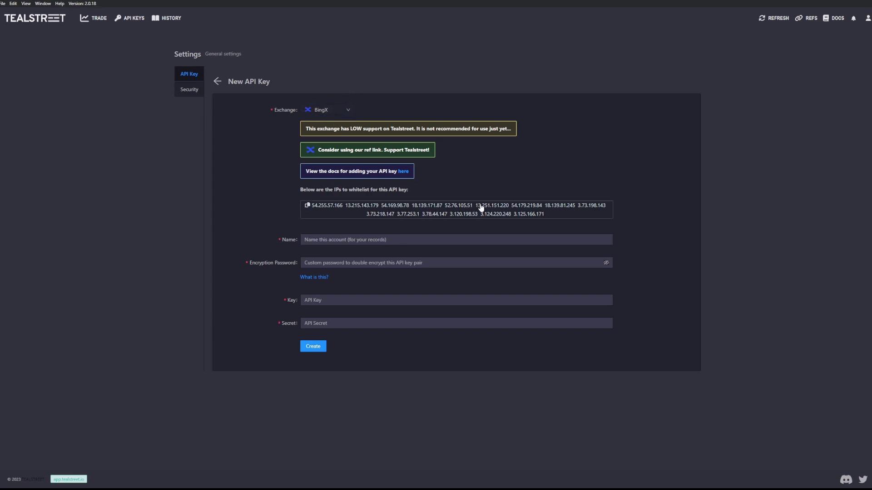
# Copy the BingX whitelist IPs, pointing out the low-support warning
pyautogui.click(400, 207)
pyautogui.moveTo(299, 189); pyautogui.dragTo(438, 187)
pyautogui.click(438, 186)
pyautogui.click(462, 217)
# Confirm BingX stays selected and copy the whitelist IPs to the clipboard again
pyautogui.click(318, 109)
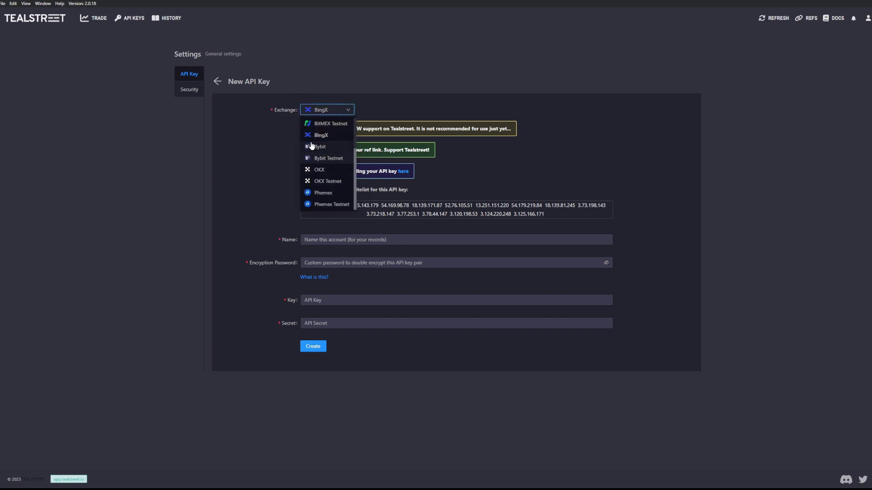
pyautogui.click(508, 181)
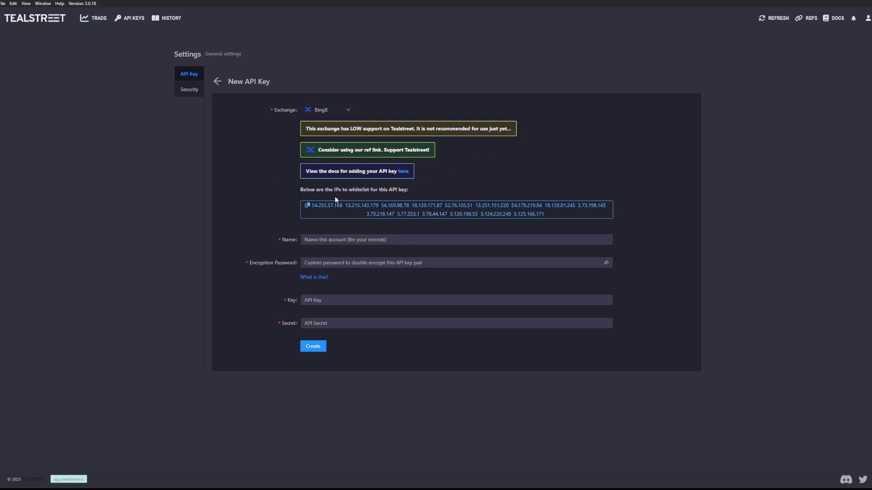
pyautogui.moveTo(302, 190); pyautogui.dragTo(402, 192)
pyautogui.click(468, 189)
pyautogui.click(408, 204)
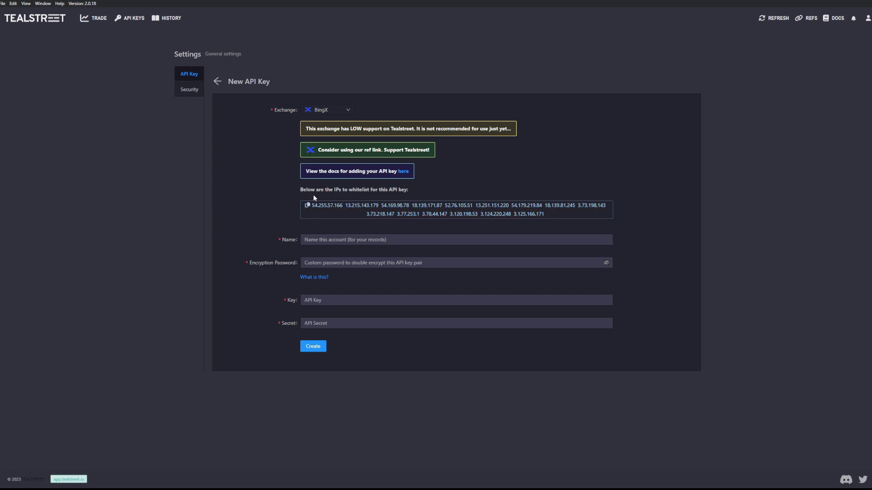
pyautogui.moveTo(303, 189); pyautogui.dragTo(411, 191)
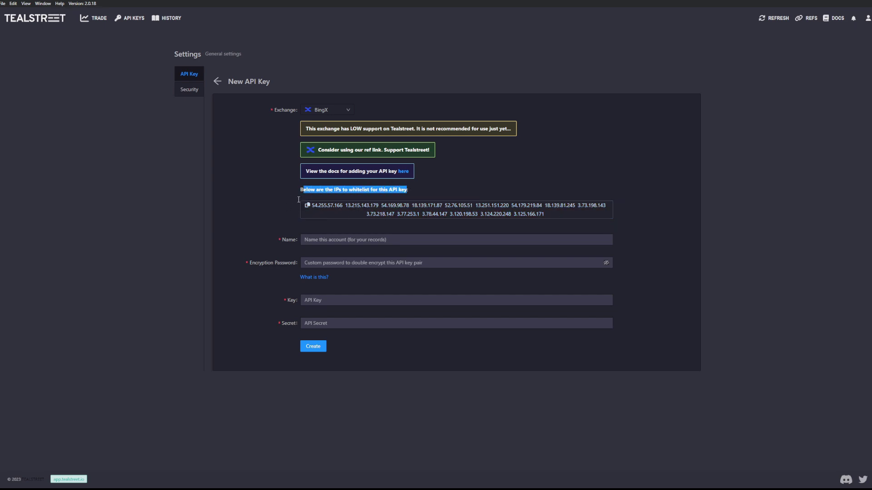
pyautogui.click(492, 179)
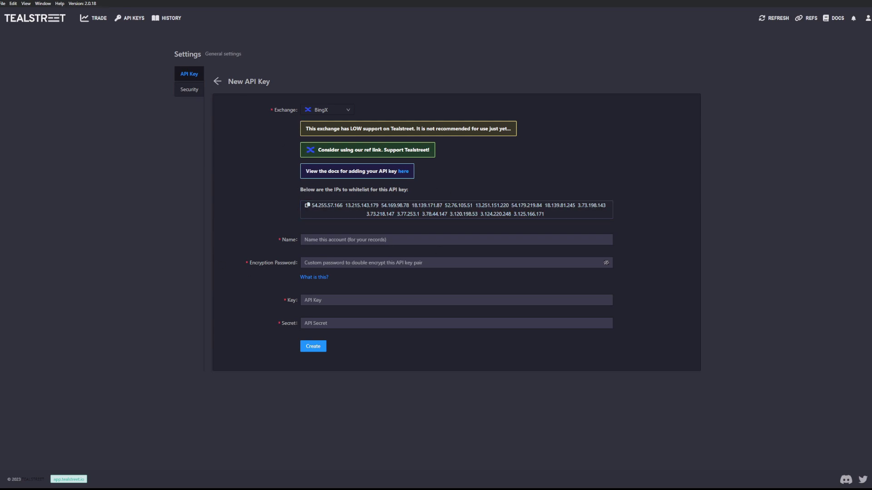
# Create a new BingX API key labelled Tealstreet2 from API Management
pyautogui.hotkey('alt', 'Tab')
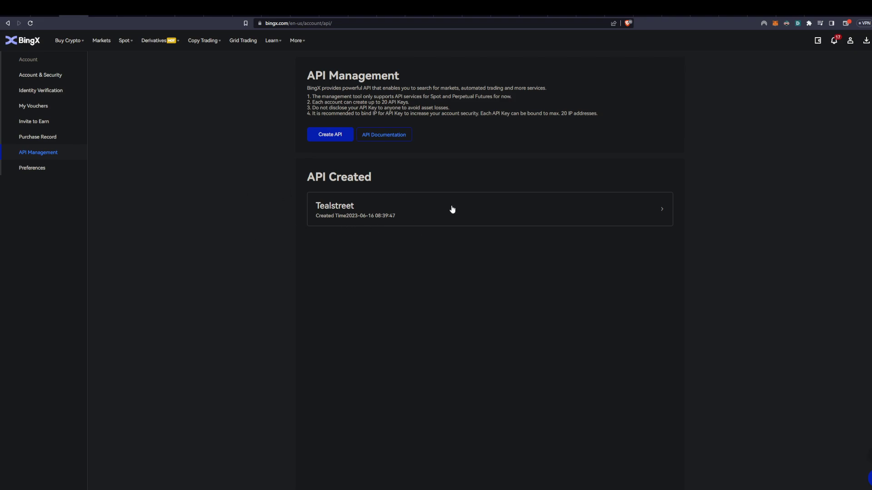
pyautogui.click(339, 136)
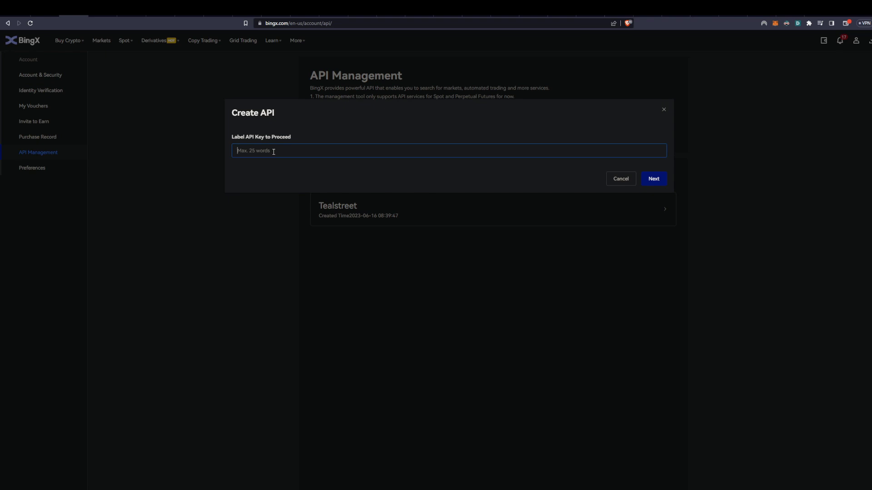
pyautogui.write('Tealstreet2')
pyautogui.click(656, 182)
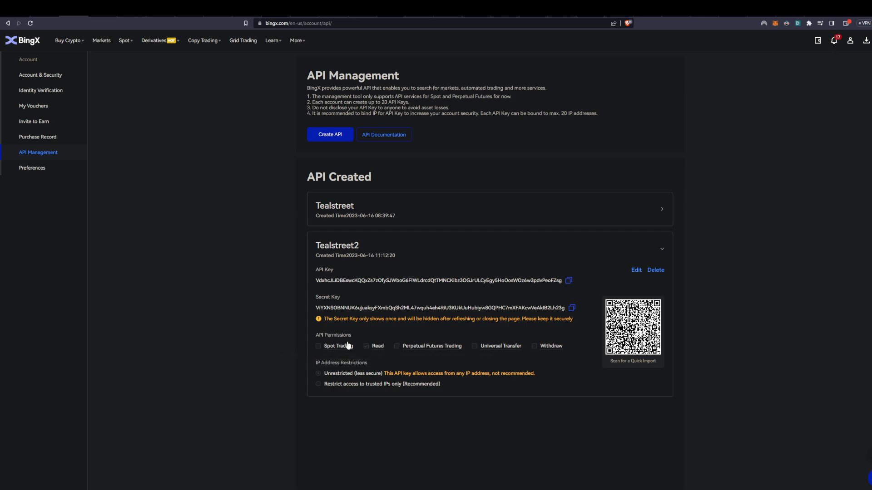
# Enable Spot Trading, Perpetual Futures Trading and Universal Transfer on Tealstreet2, restricted to trusted IPs
pyautogui.click(636, 270)
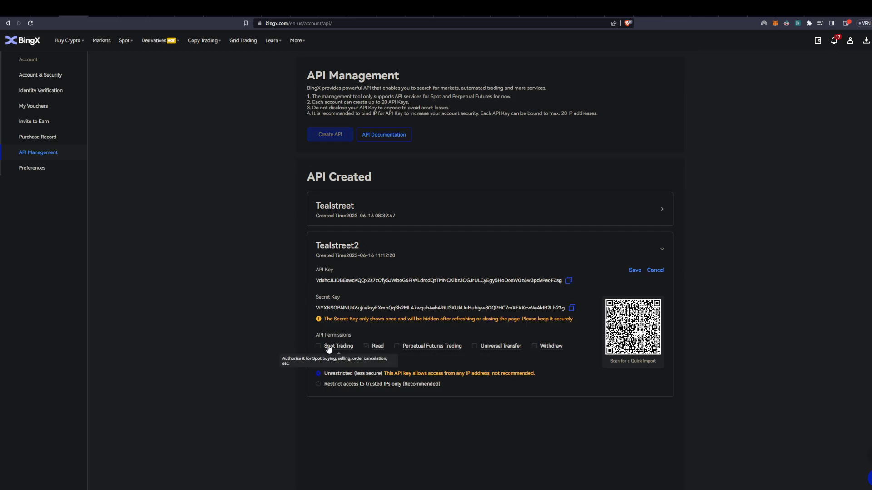
pyautogui.click(404, 346)
pyautogui.click(318, 346)
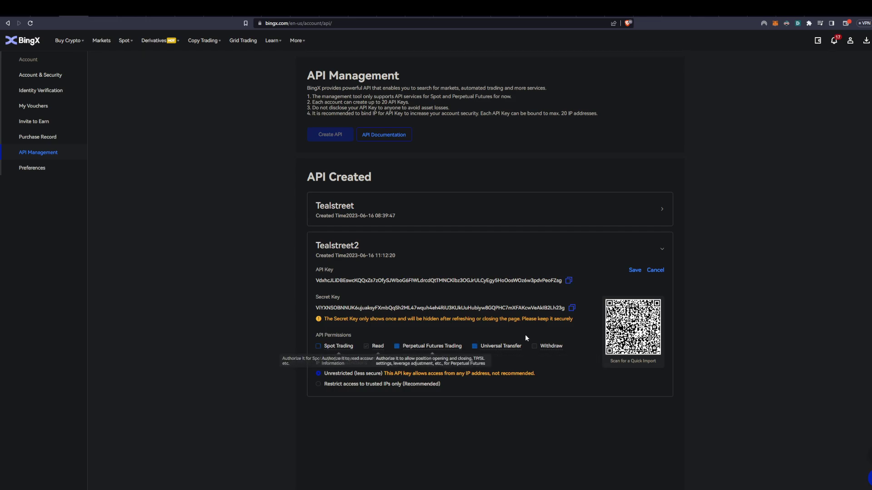
pyautogui.click(502, 347)
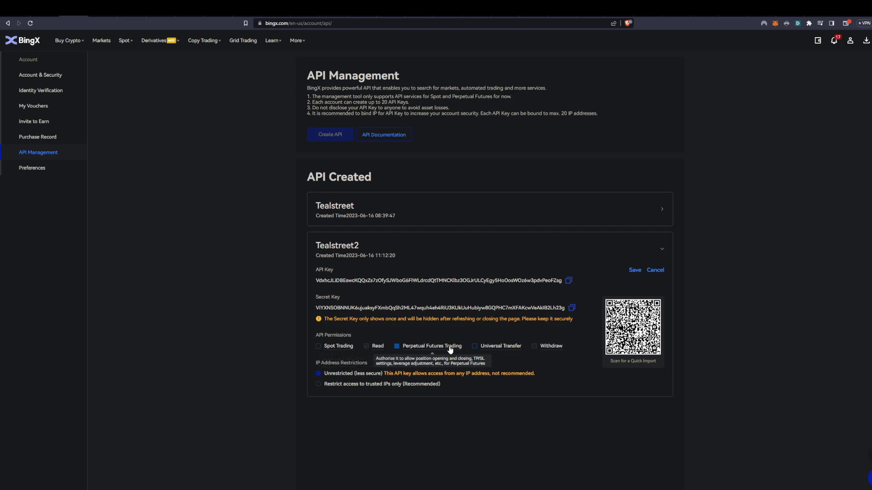
pyautogui.click(492, 349)
pyautogui.click(334, 347)
pyautogui.click(497, 347)
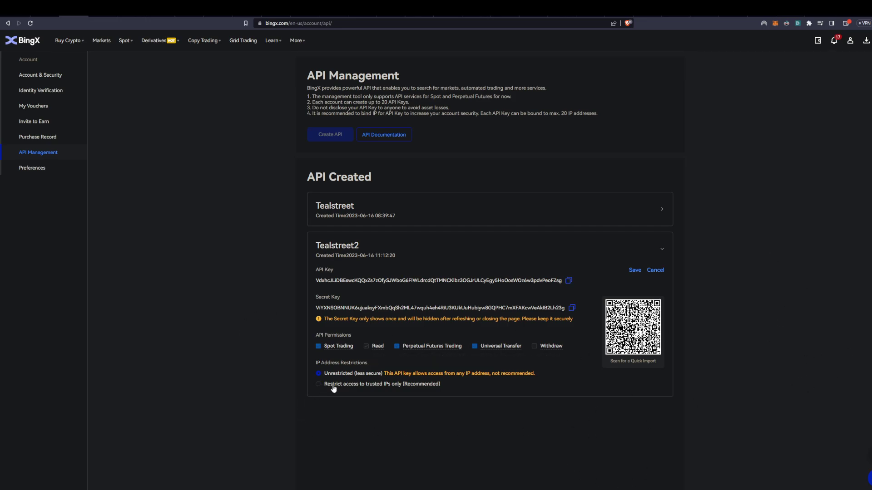
pyautogui.click(371, 387)
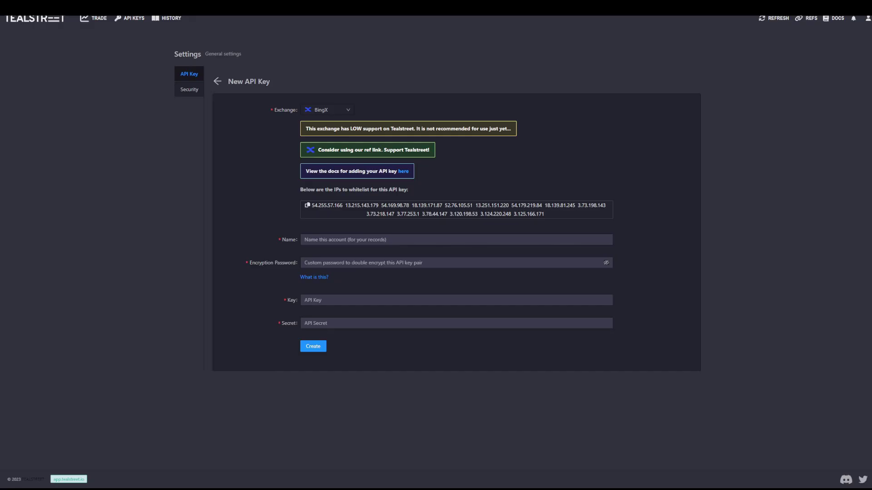
# Paste Tealstreet's copied whitelist IPs into Tealstreet2's trusted IP box and add them
pyautogui.click(389, 209)
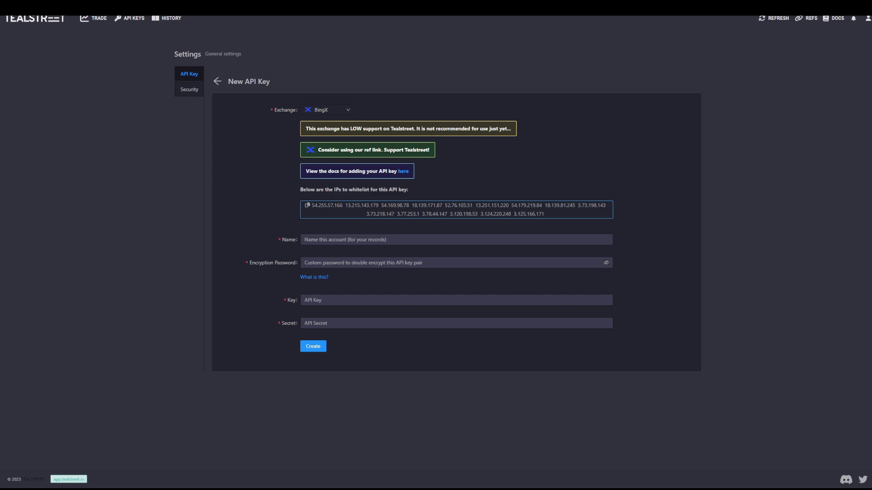
pyautogui.hotkey('alt', 'Tab')
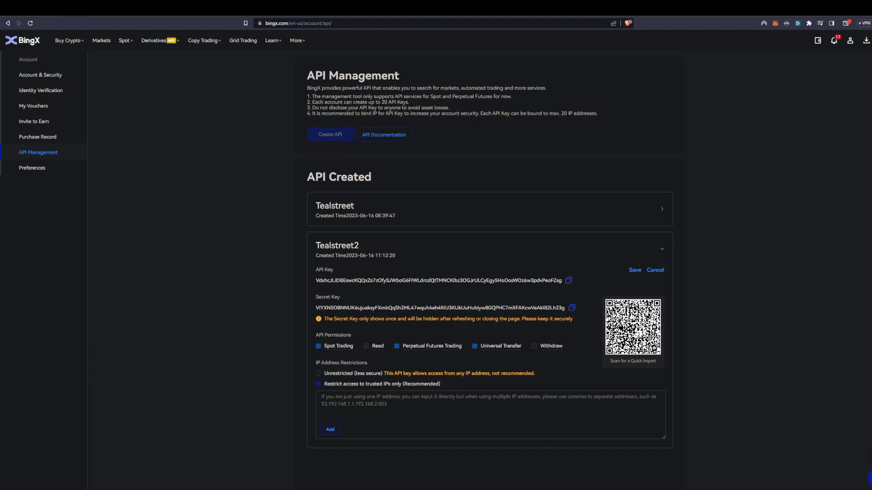
pyautogui.hotkey('ctrl', 'v')
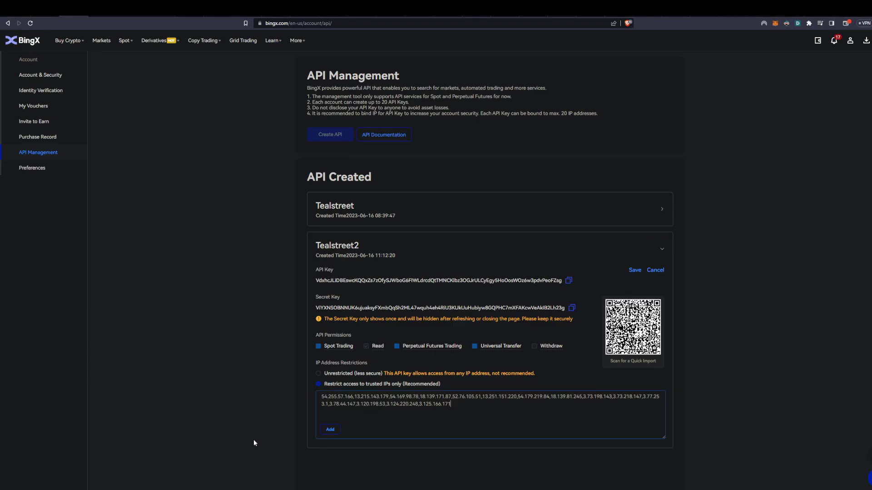
pyautogui.click(335, 430)
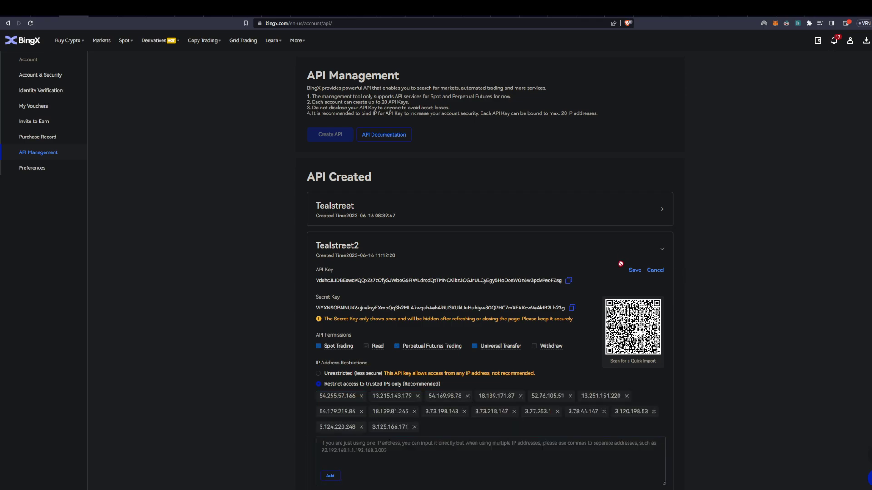
pyautogui.scroll(-1, 613, 267)
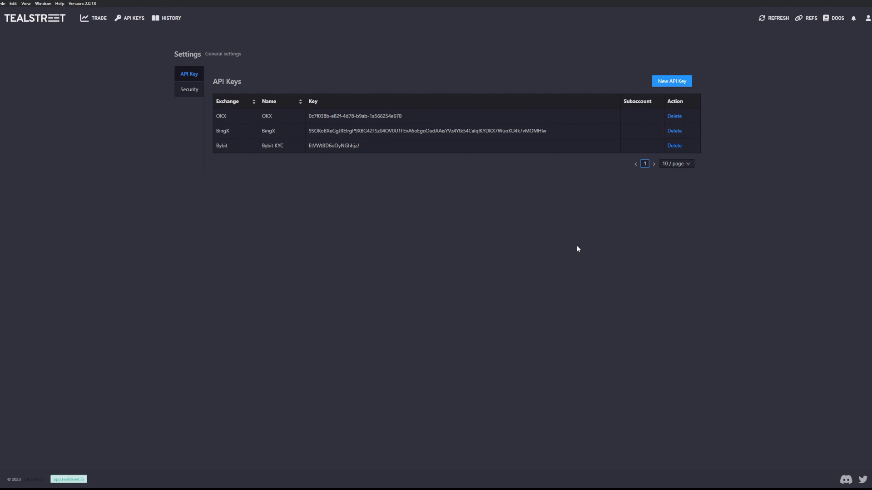
# In the TRADE terminal, switch the connected account from BingX to OKX
pyautogui.click(97, 19)
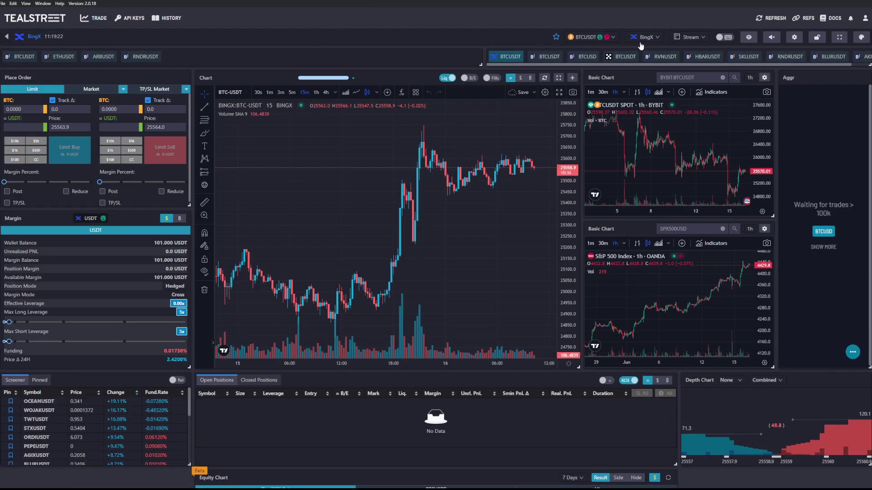
pyautogui.click(658, 38)
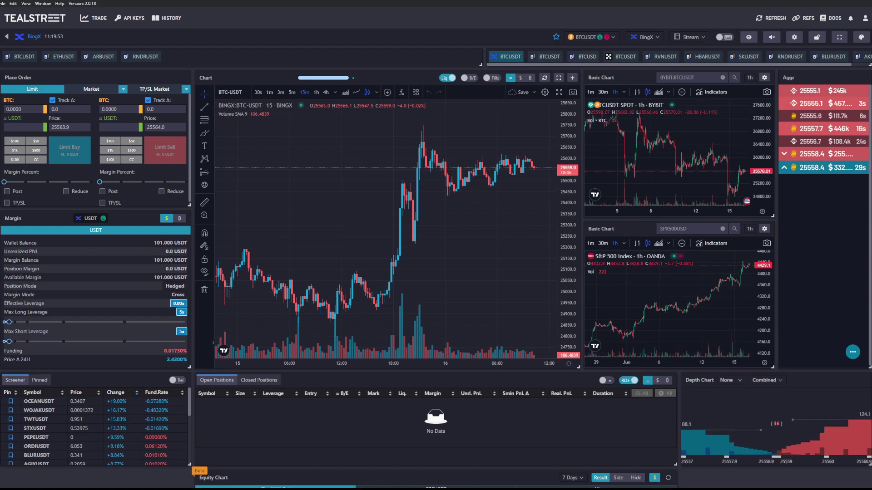
pyautogui.click(645, 37)
# Switch the terminal through the OKX and Bybit KYC accounts, ending back on BingX with 101 USDT
pyautogui.click(644, 88)
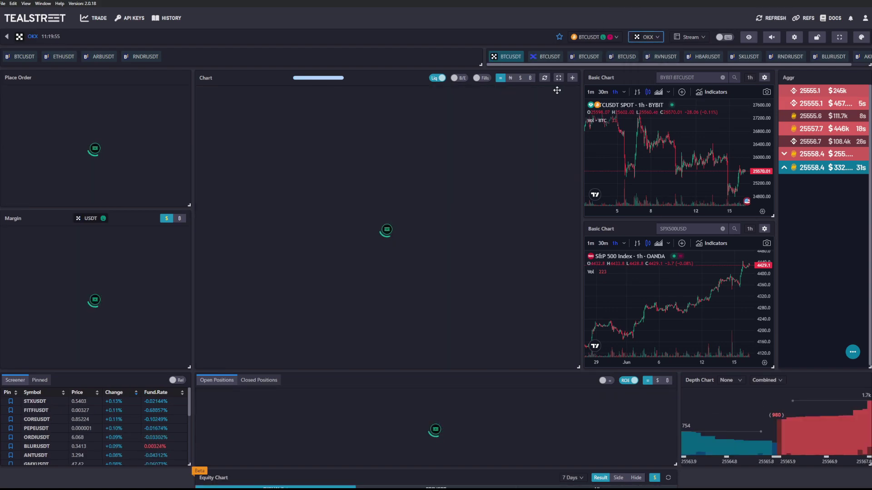
pyautogui.click(652, 38)
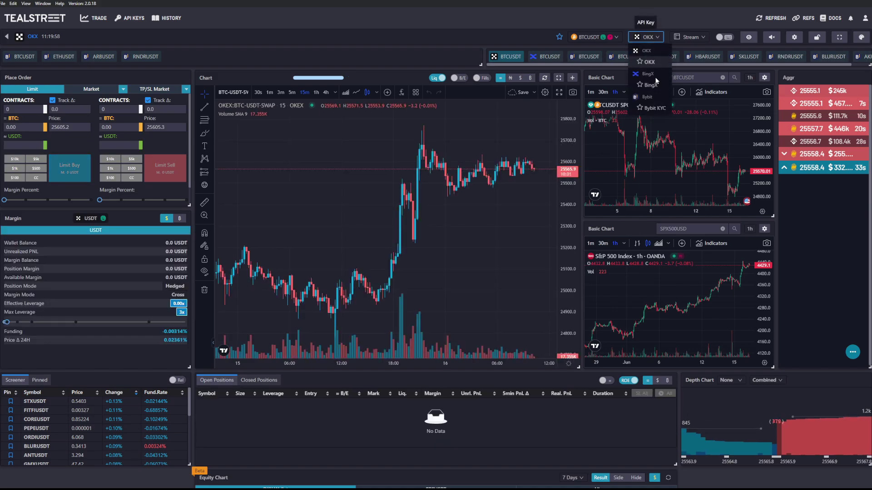
pyautogui.click(651, 108)
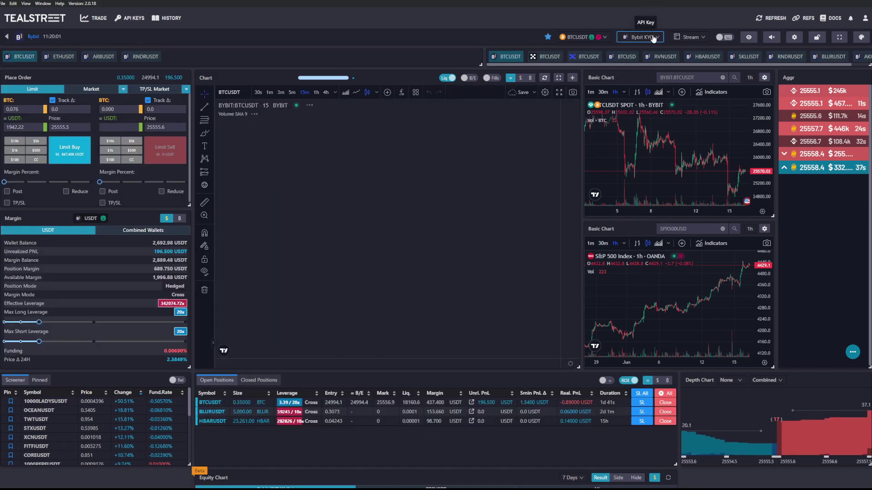
pyautogui.click(653, 38)
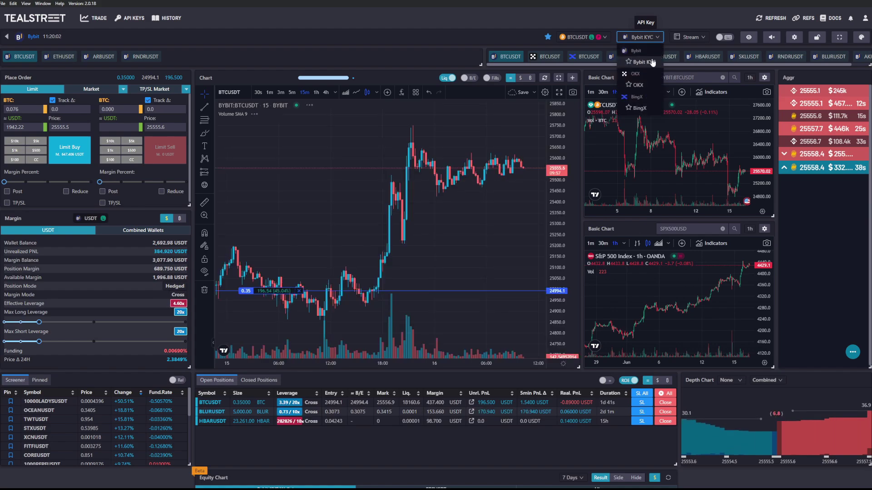
pyautogui.click(637, 109)
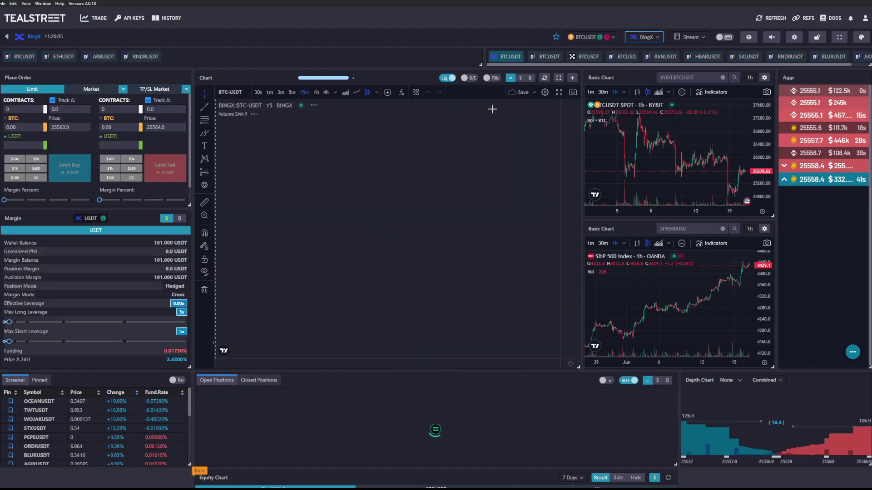